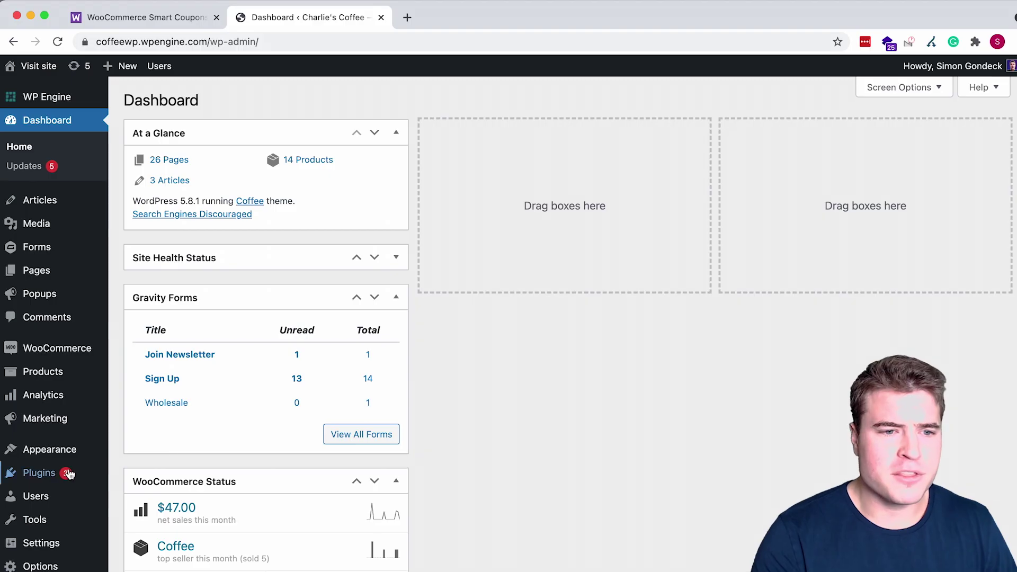
Upload woocommerce-smart-coupons-4.3.0.zip as a new plugin and install Smart Coupons.
{"action": "left_click", "coordinate": [39, 474]}
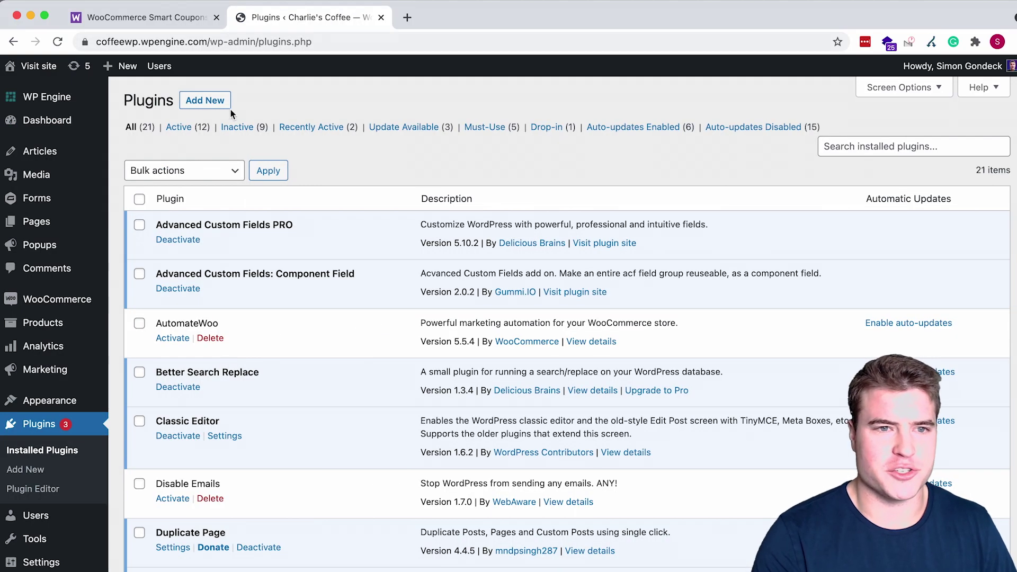
{"action": "left_click", "coordinate": [217, 102]}
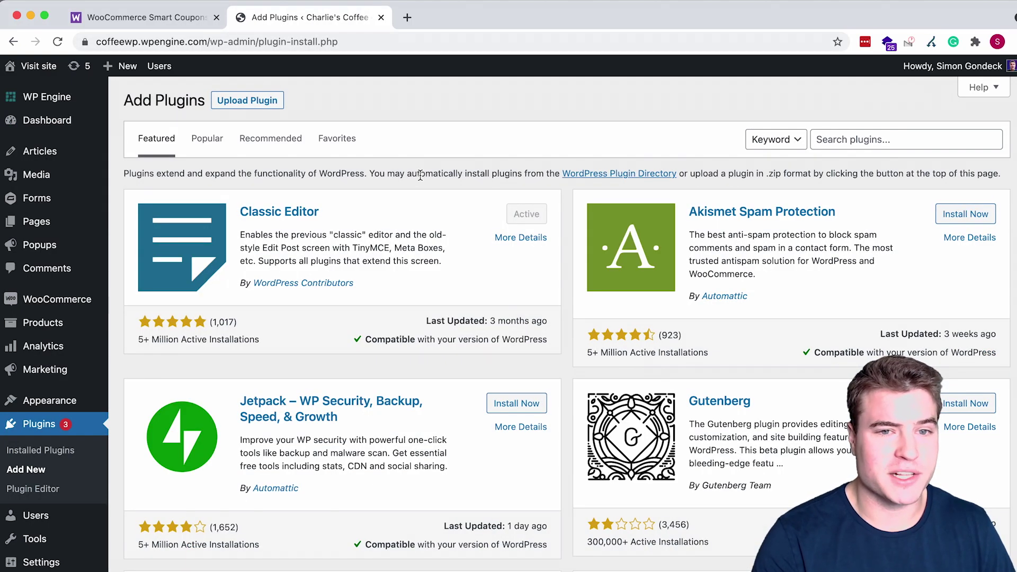
{"action": "left_click", "coordinate": [271, 101]}
{"action": "left_click", "coordinate": [478, 224]}
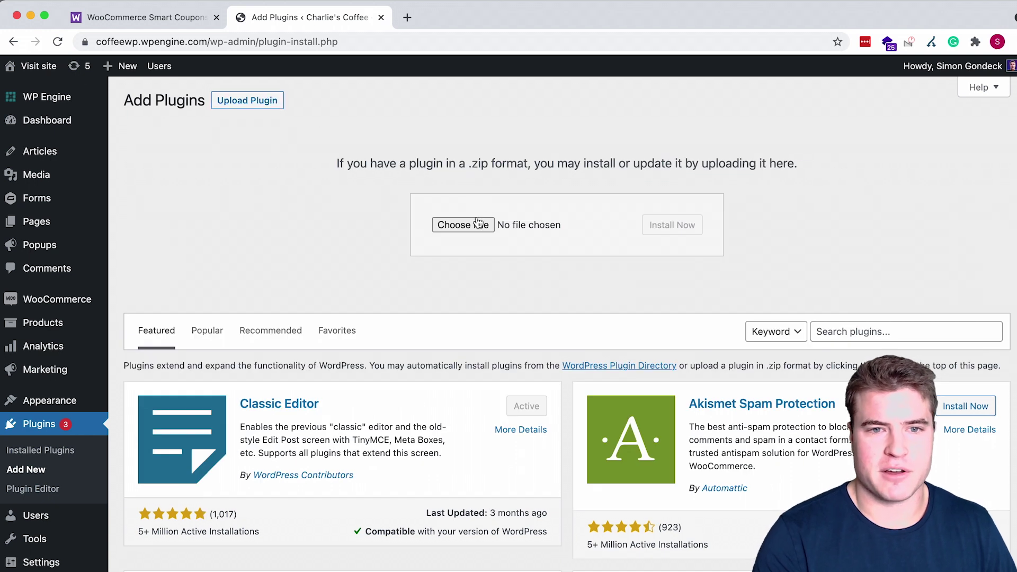
{"action": "left_click", "coordinate": [437, 275]}
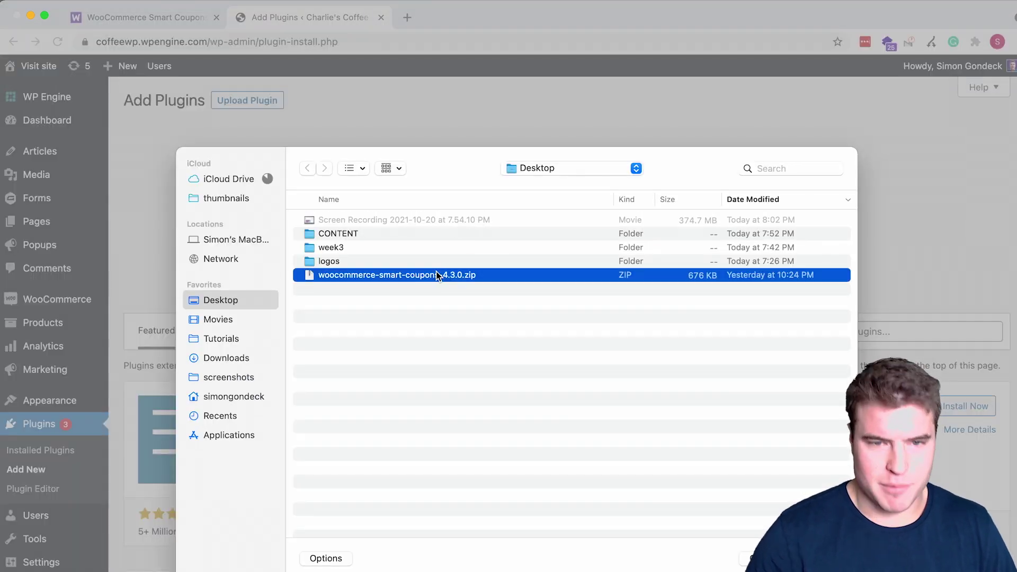
{"action": "double_click", "coordinate": [437, 275]}
{"action": "left_click", "coordinate": [672, 225]}
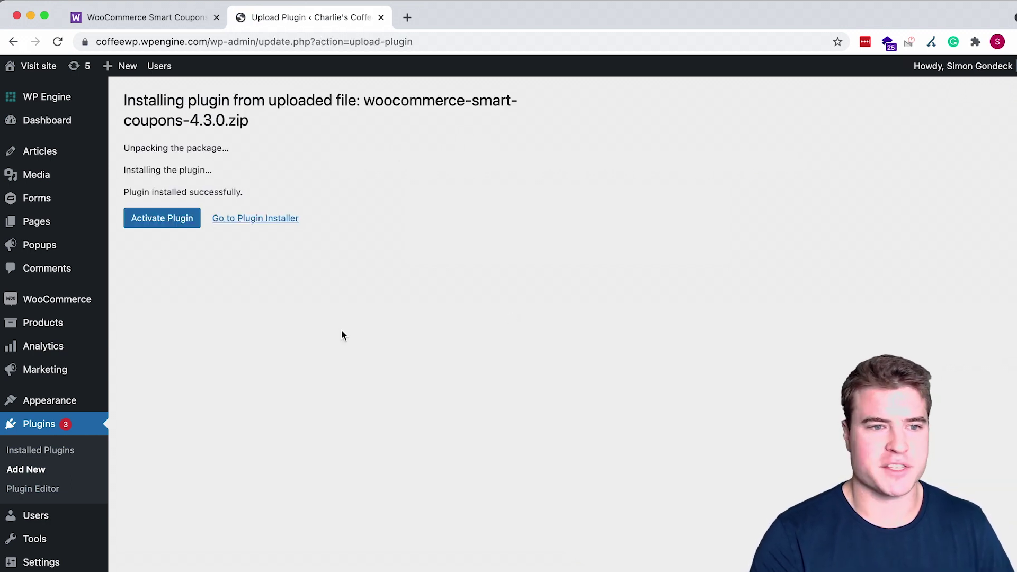
Create a coupon with code blackfriday20 as a percentage discount of 20.
{"action": "mouse_move", "coordinate": [97, 373]}
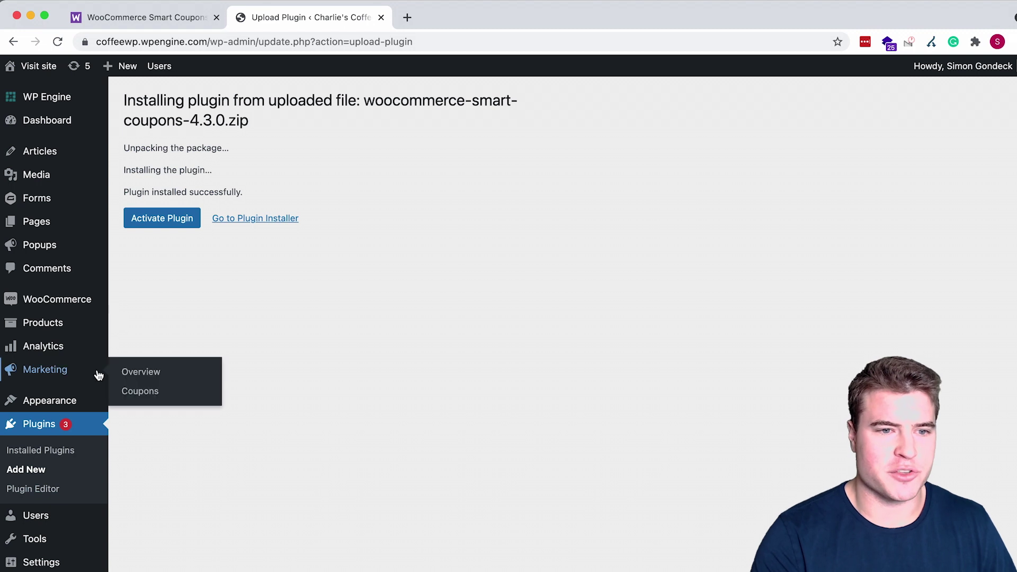
{"action": "left_click", "coordinate": [123, 389], "text": "super"}
{"action": "left_click", "coordinate": [522, 20]}
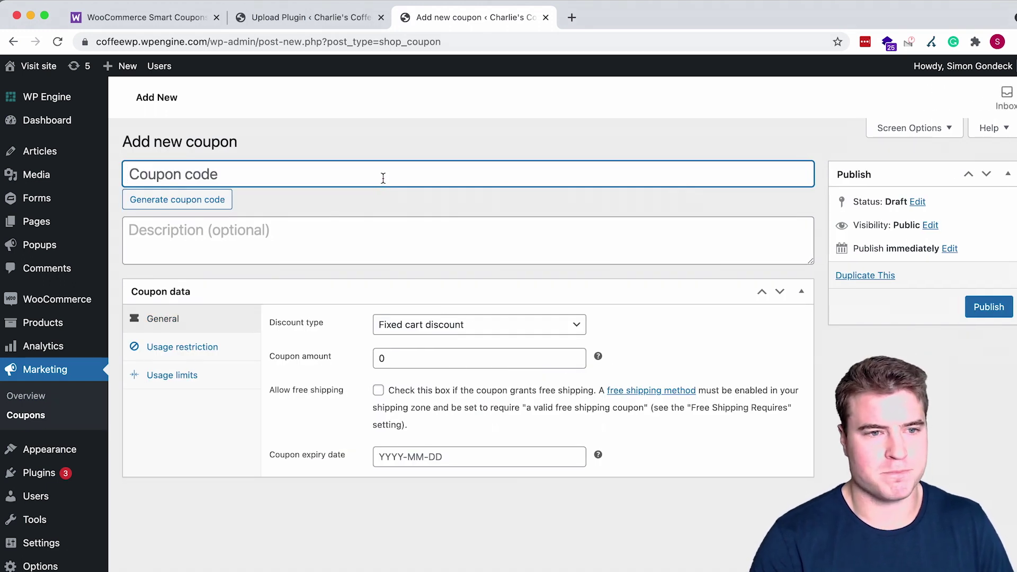
{"action": "type", "text": "blackfriday20"}
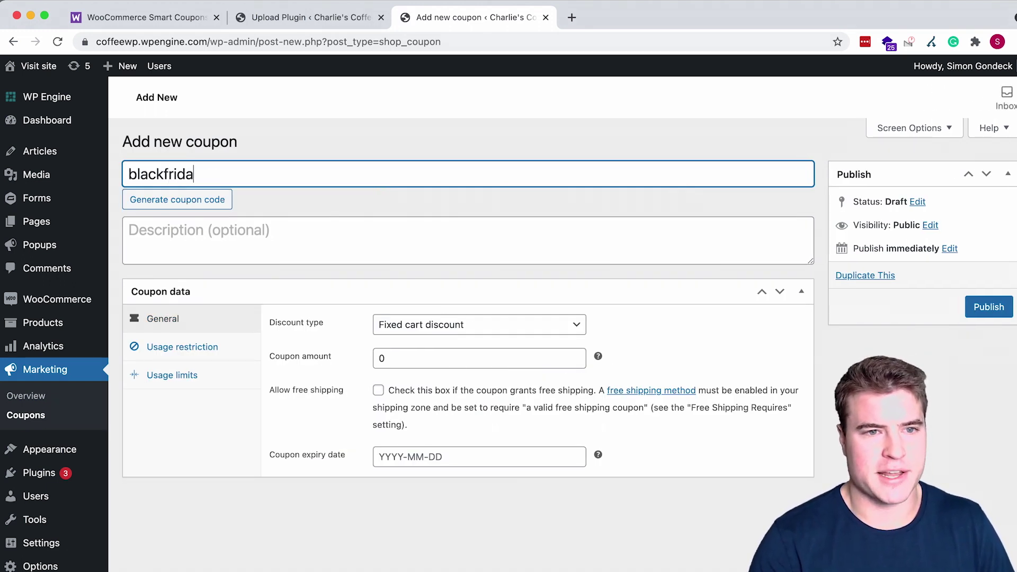
{"action": "left_click", "coordinate": [422, 324]}
{"action": "left_click", "coordinate": [421, 306]}
{"action": "left_click", "coordinate": [413, 351]}
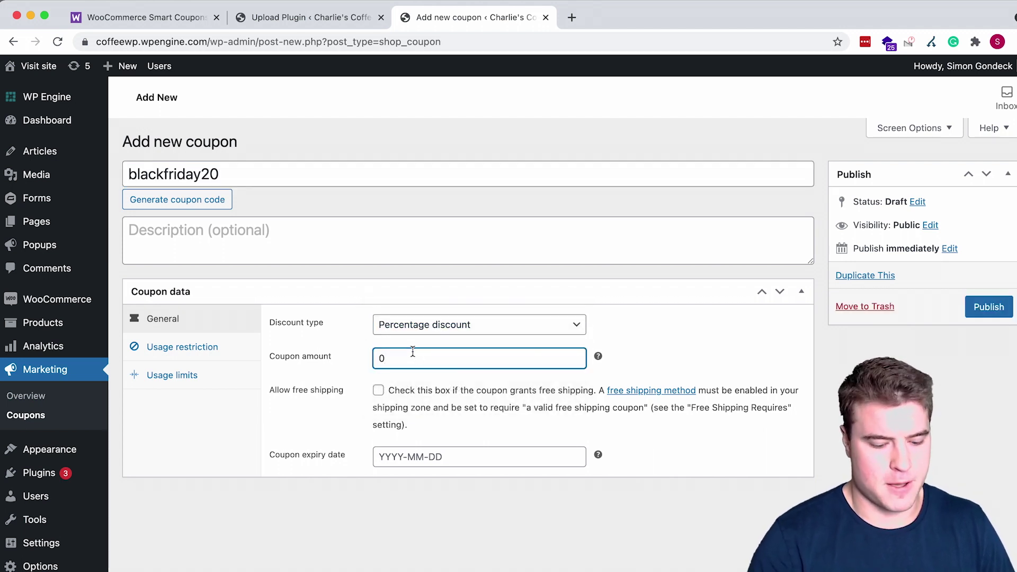
{"action": "type", "text": "20"}
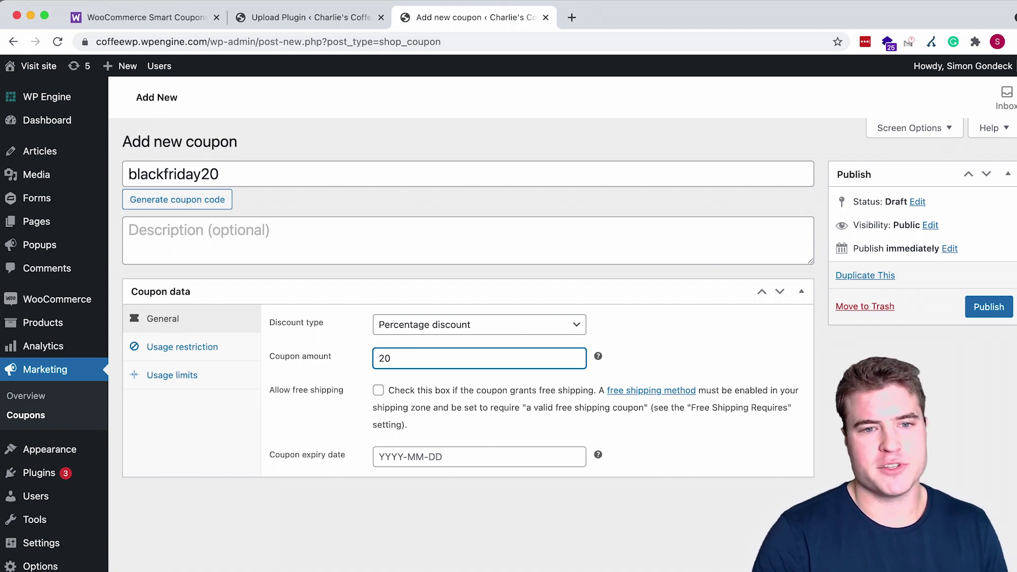
Set the coupon expiry date to 2021-11-26 and publish blackfriday20.
{"action": "left_click", "coordinate": [449, 459]}
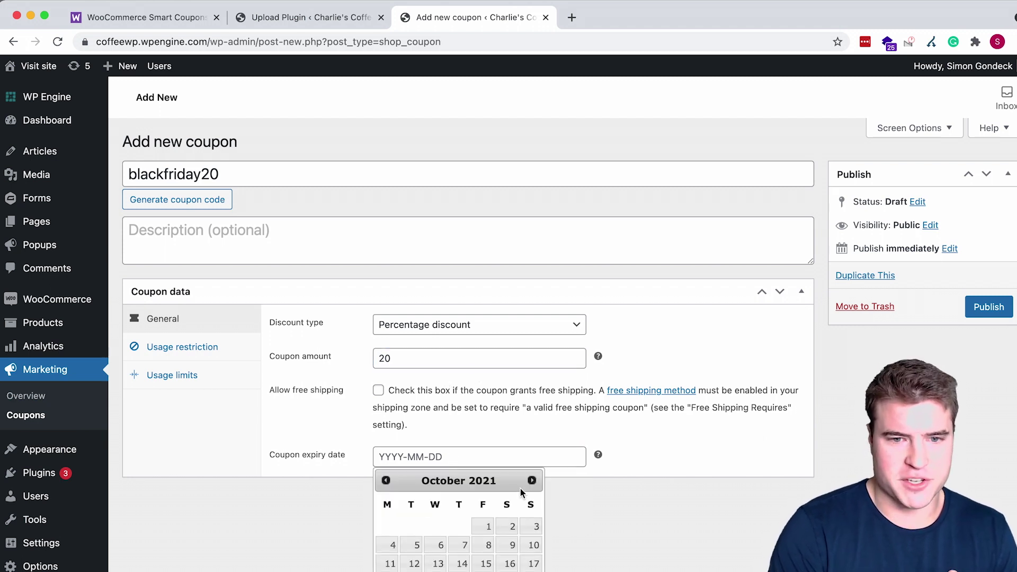
{"action": "left_click", "coordinate": [531, 480]}
{"action": "left_click", "coordinate": [483, 571]}
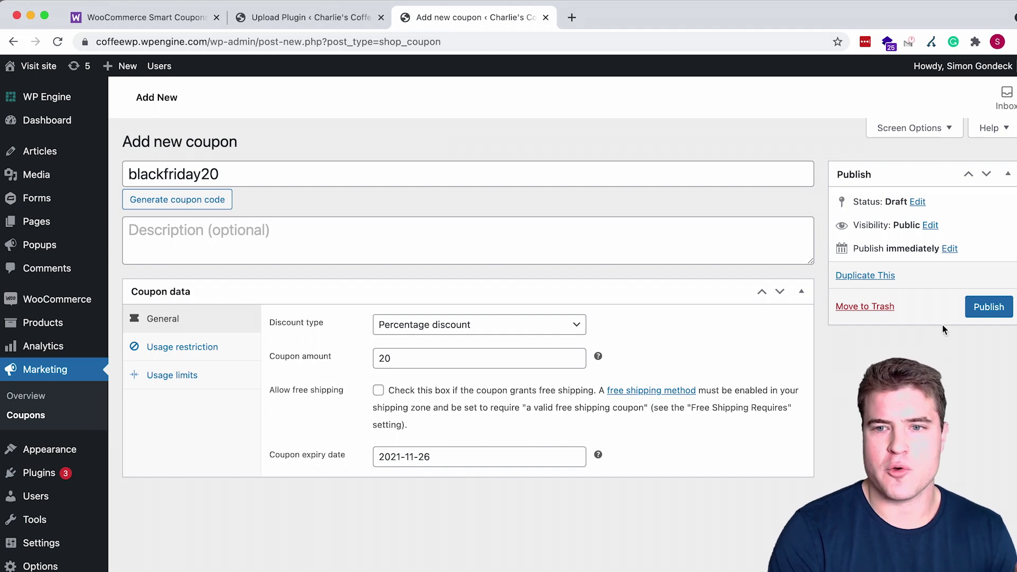
{"action": "left_click", "coordinate": [988, 307]}
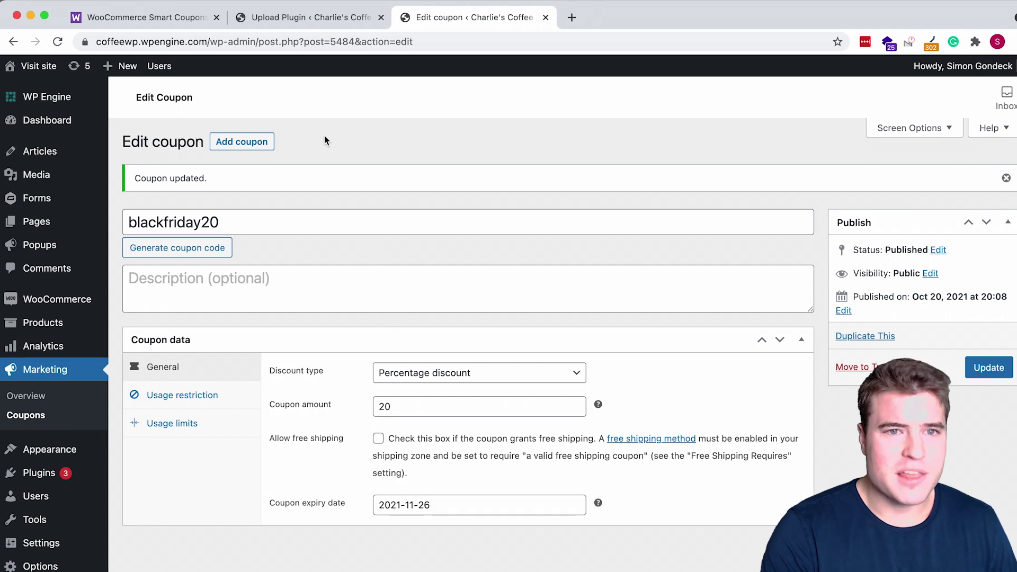
Activate Smart Coupons and reload the blackfriday20 coupon editor to reveal its new fields.
{"action": "left_click", "coordinate": [327, 24]}
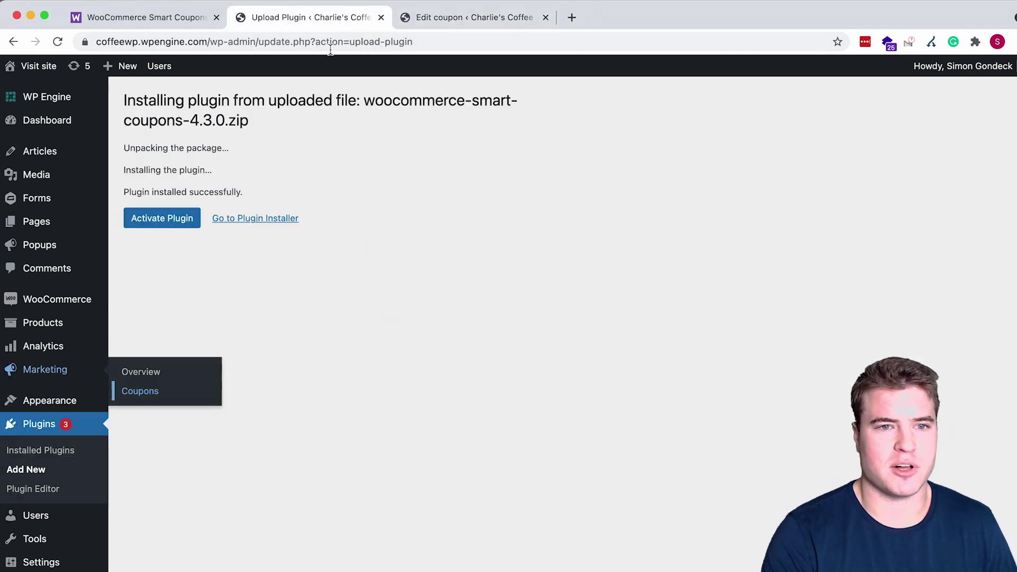
{"action": "left_click", "coordinate": [184, 225]}
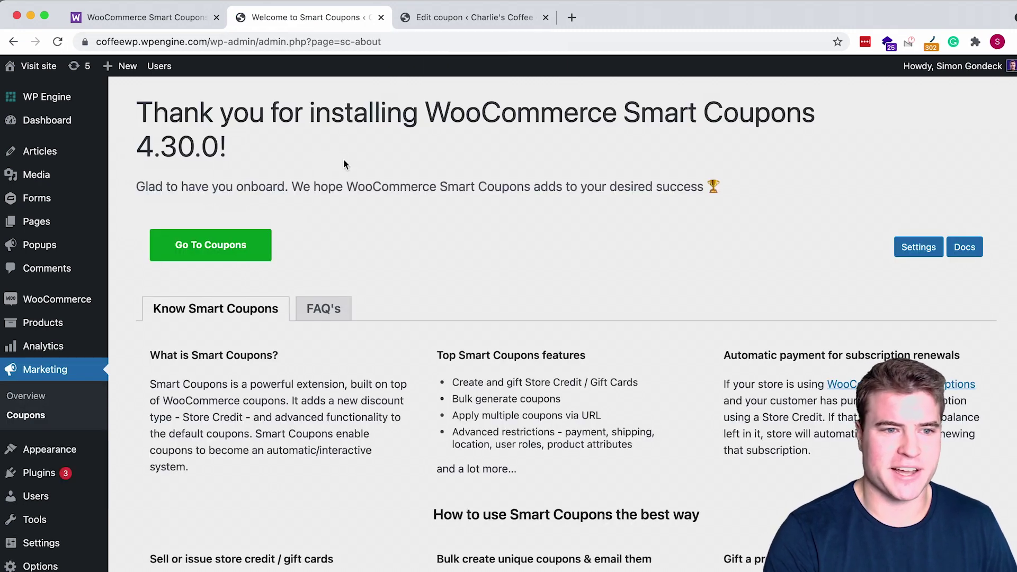
{"action": "left_click", "coordinate": [451, 20]}
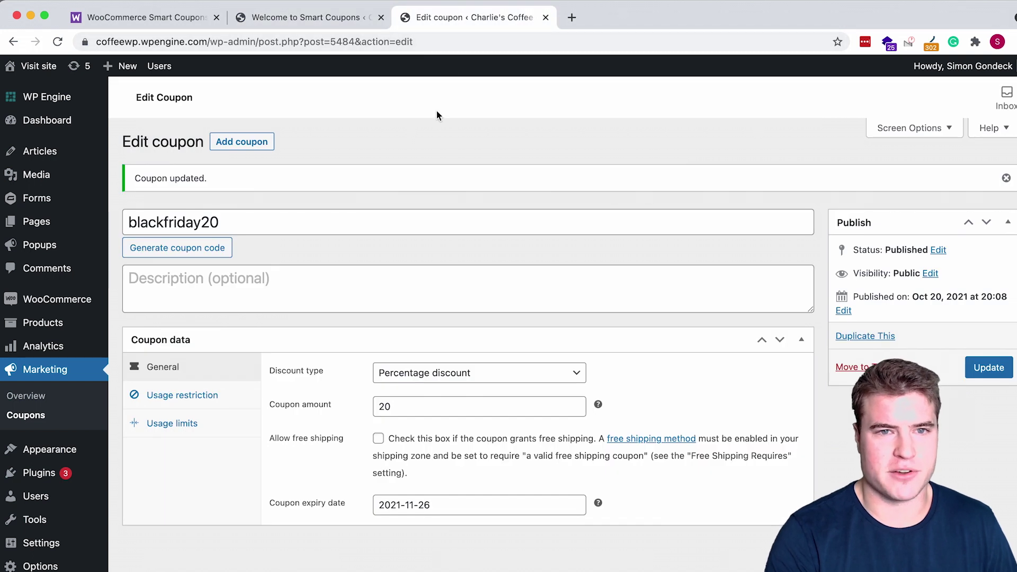
{"action": "key", "text": "super+r"}
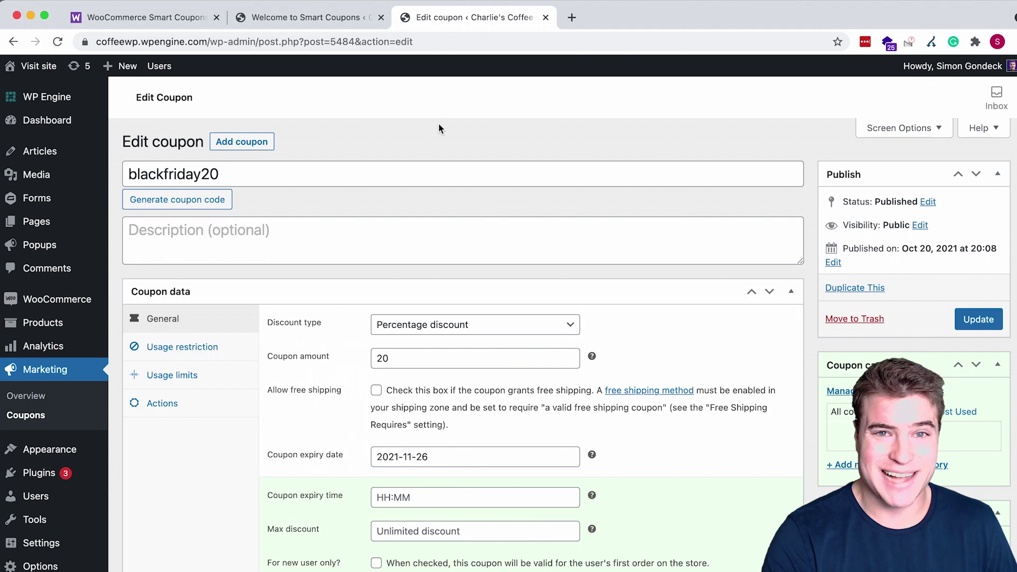
Set blackfriday20's coupon expiry time to 14:01 and update the coupon.
{"action": "scroll", "coordinate": [391, 339], "scroll_direction": "down", "scroll_amount": 2}
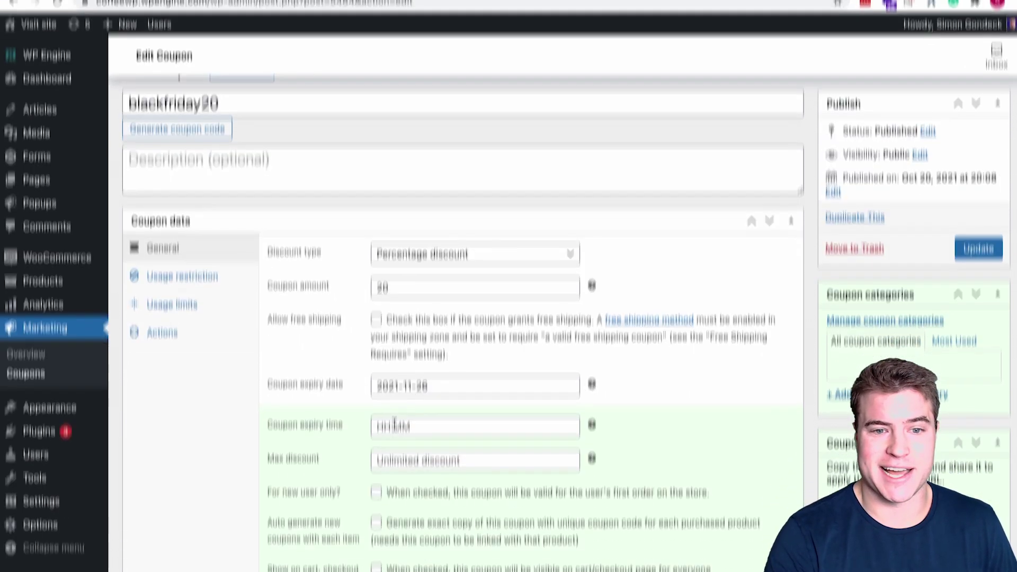
{"action": "left_click", "coordinate": [392, 469]}
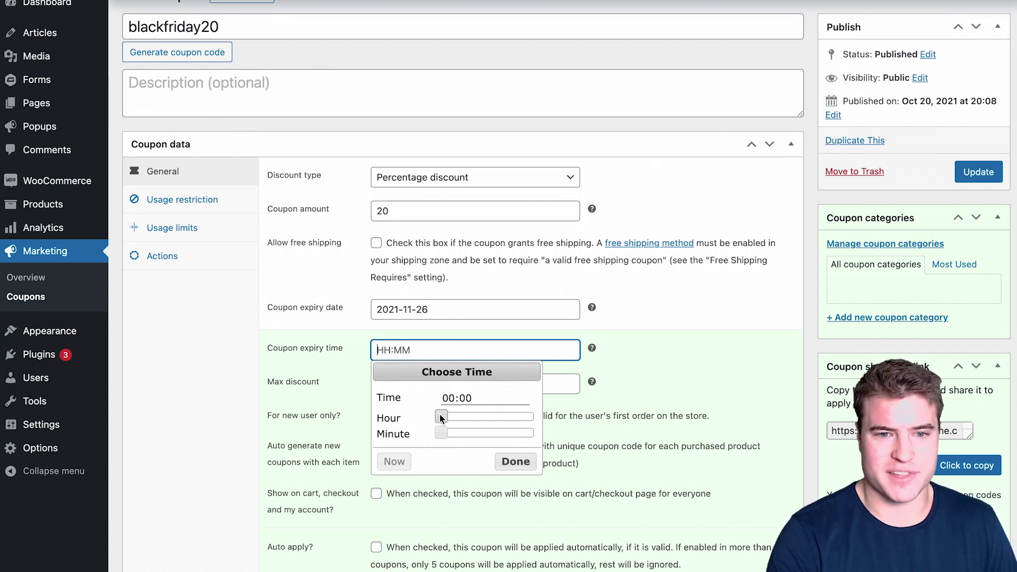
{"action": "left_click_drag", "start_coordinate": [441, 416], "coordinate": [497, 416]}
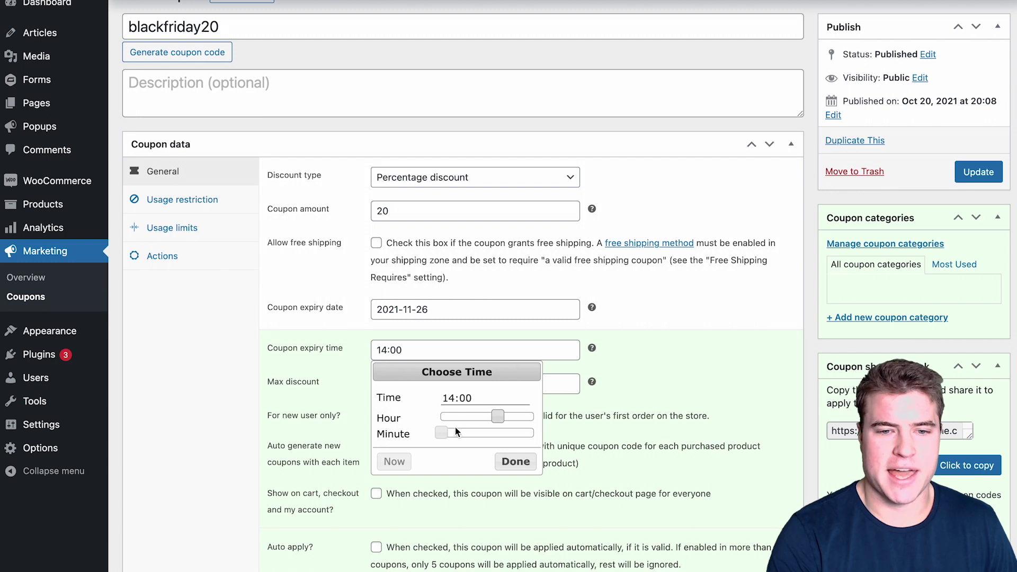
{"action": "left_click_drag", "start_coordinate": [447, 434], "coordinate": [448, 434]}
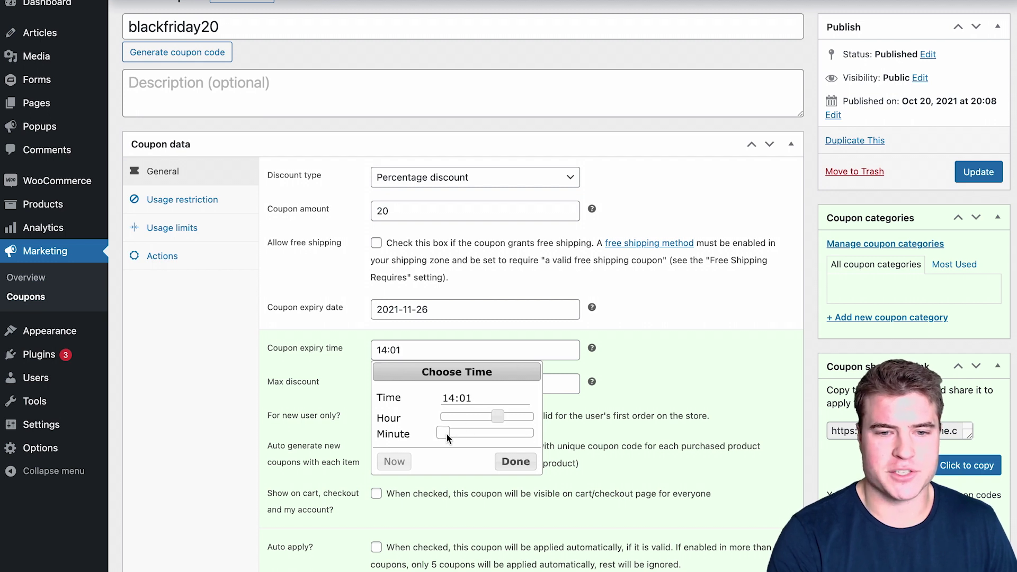
{"action": "left_click", "coordinate": [656, 344]}
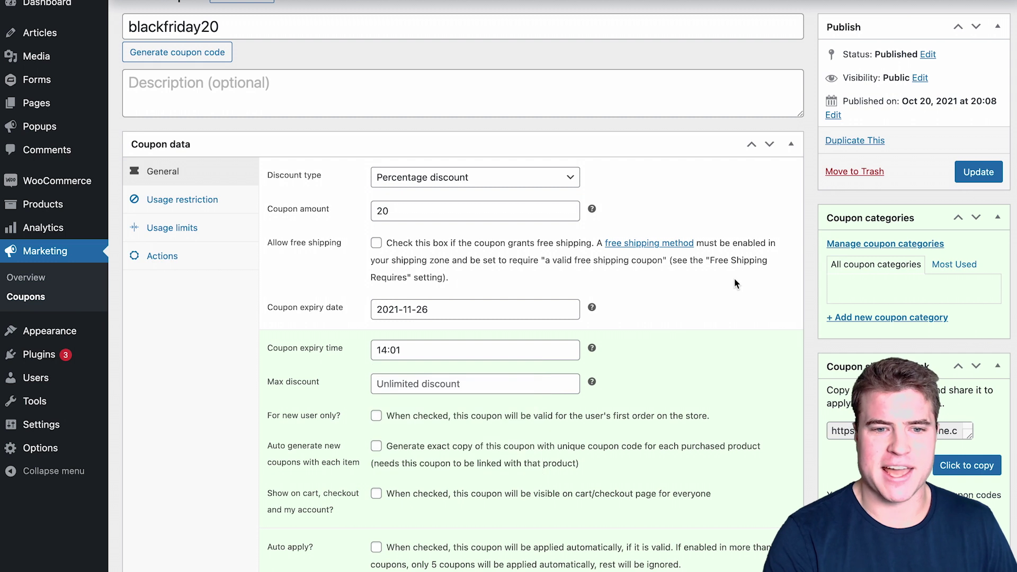
{"action": "left_click", "coordinate": [964, 179]}
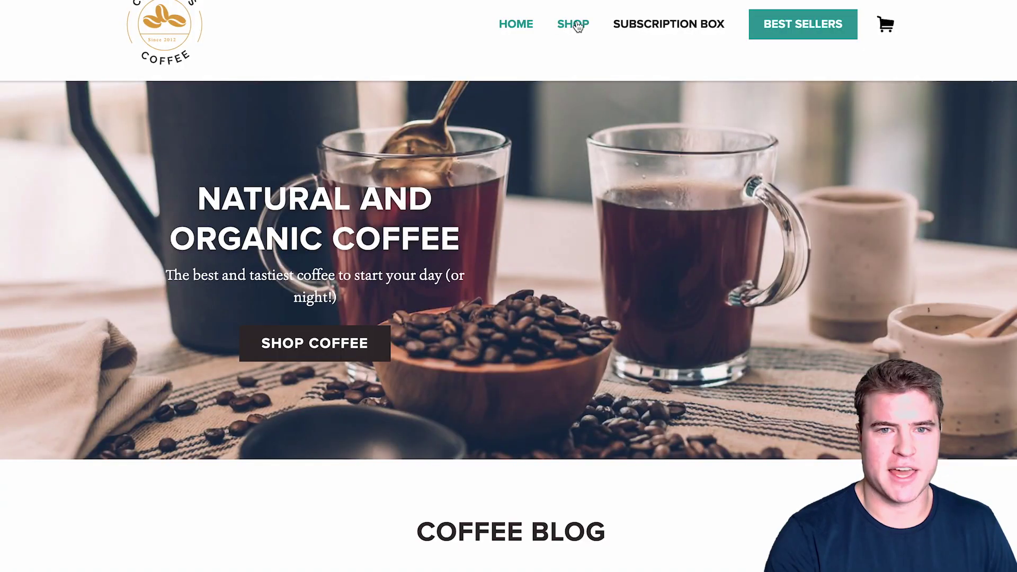
Add the coffee and the Coffee Grinder to the cart in the shop.
{"action": "left_click", "coordinate": [570, 22]}
{"action": "scroll", "coordinate": [446, 342], "scroll_direction": "down", "scroll_amount": 3}
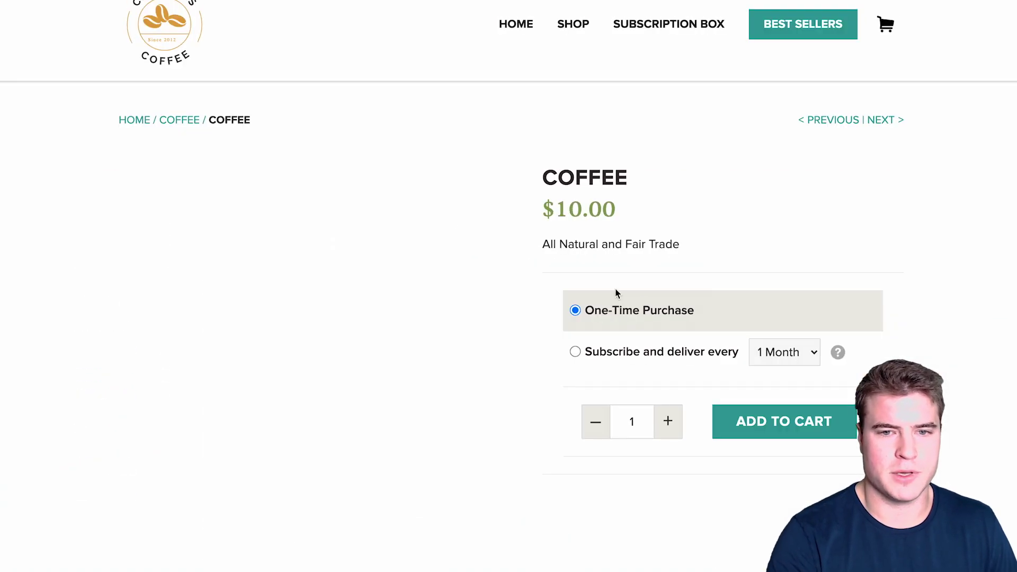
{"action": "left_click", "coordinate": [775, 432]}
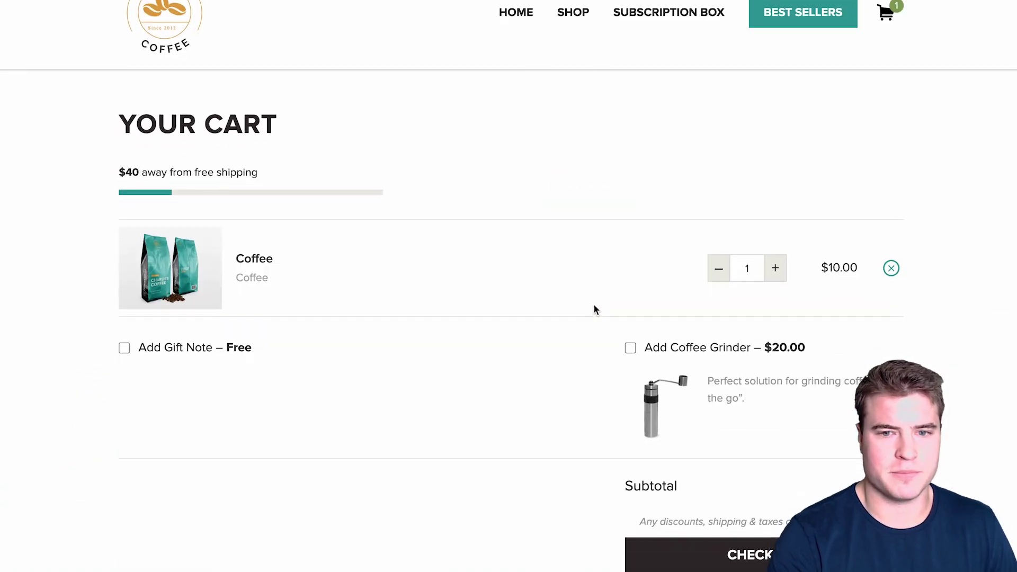
{"action": "scroll", "coordinate": [609, 307], "scroll_direction": "down", "scroll_amount": 1}
{"action": "left_click", "coordinate": [629, 306]}
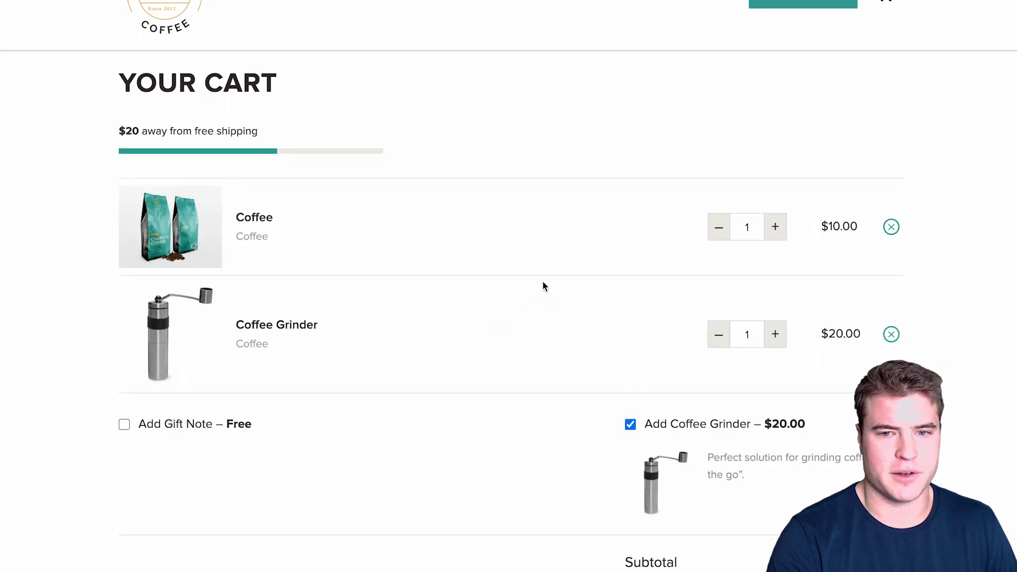
Apply coupon blackfriday20 at checkout and check the $6.00 discount and $29.00 total.
{"action": "scroll", "coordinate": [542, 282], "scroll_direction": "down", "scroll_amount": 2}
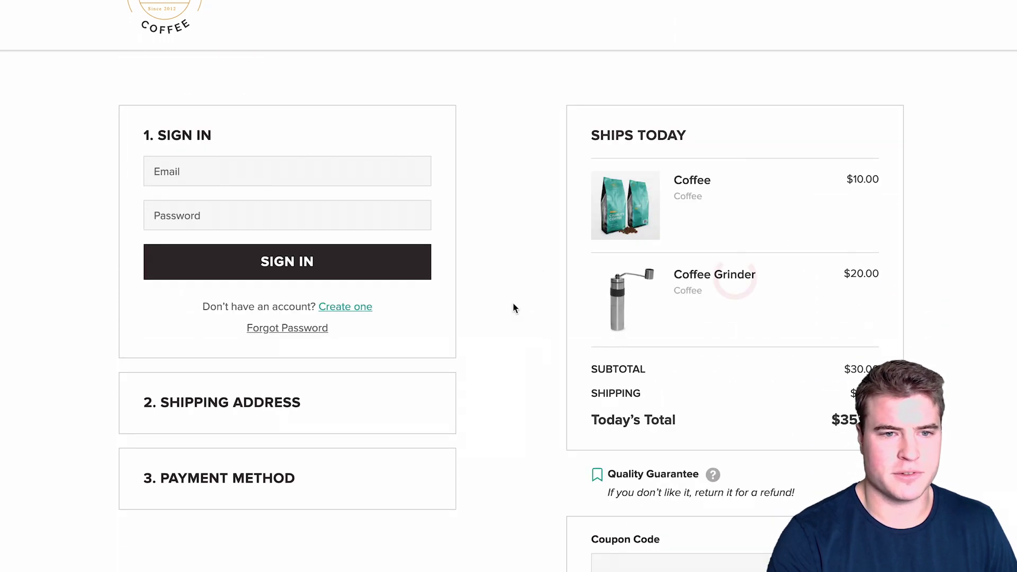
{"action": "scroll", "coordinate": [514, 306], "scroll_direction": "down", "scroll_amount": 1}
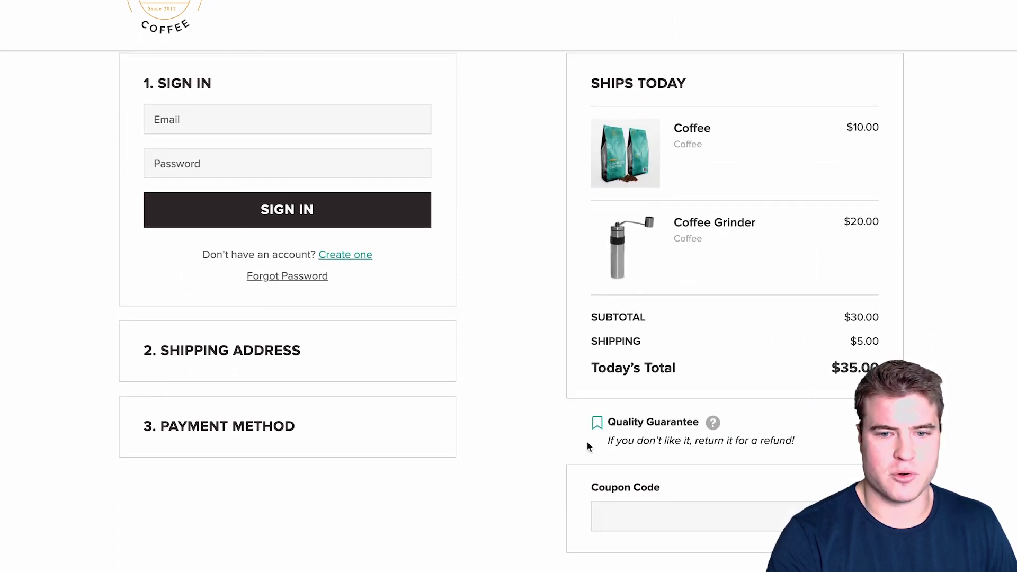
{"action": "left_click", "coordinate": [614, 510]}
{"action": "type", "text": "blackfr"}
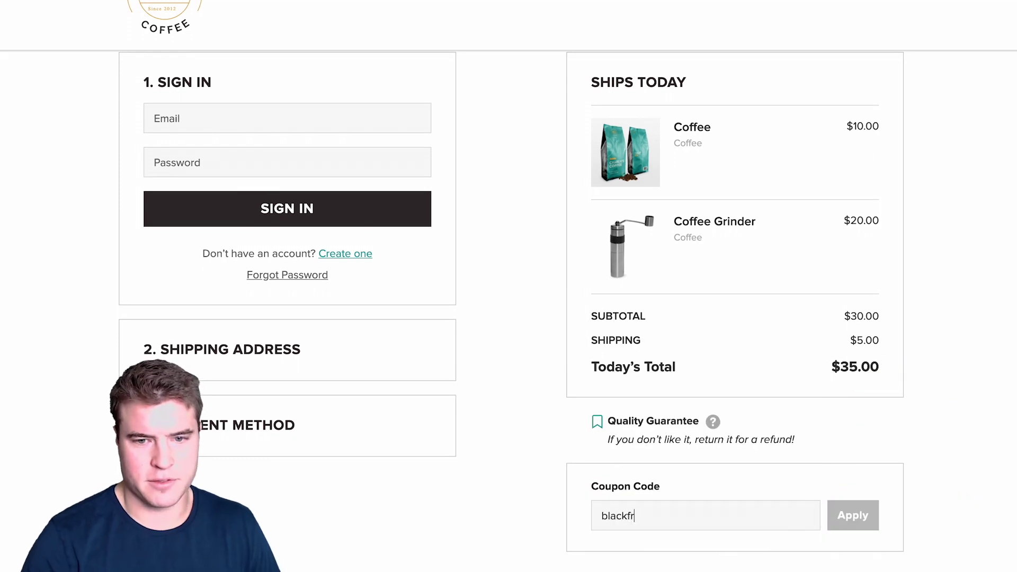
{"action": "type", "text": "iday20"}
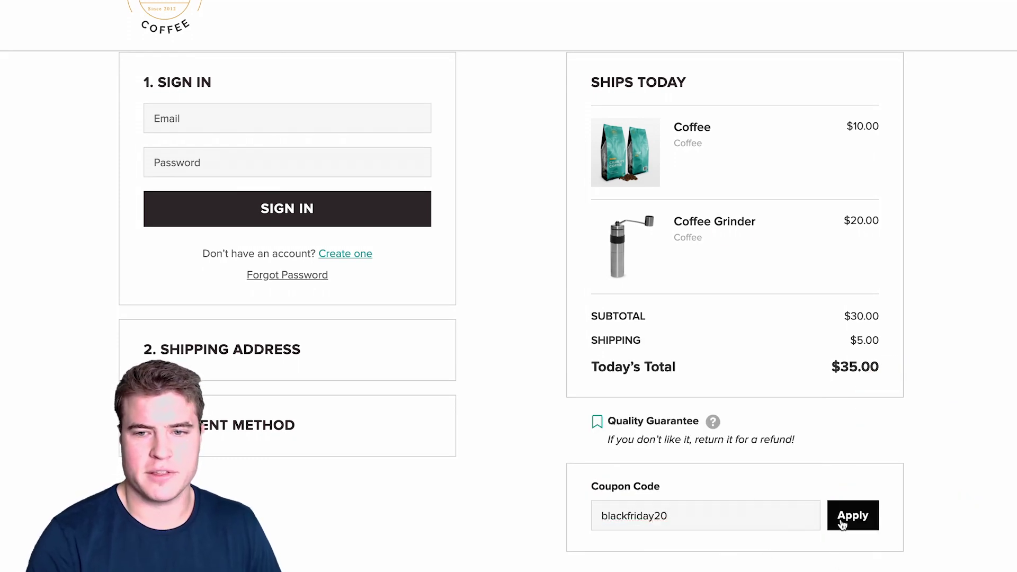
{"action": "left_click", "coordinate": [842, 521]}
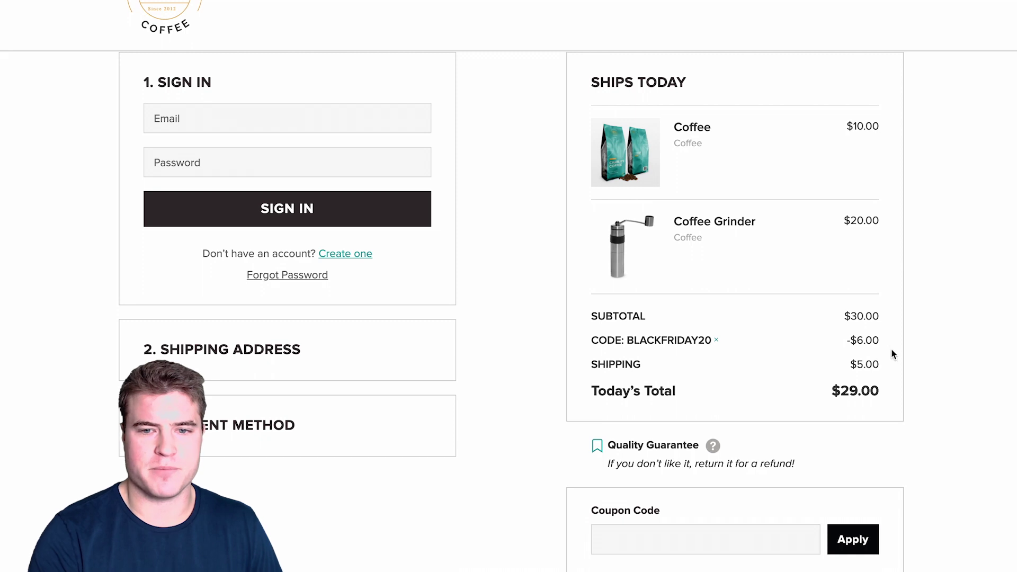
{"action": "left_click_drag", "start_coordinate": [881, 394], "coordinate": [821, 306]}
{"action": "left_click", "coordinate": [821, 306]}
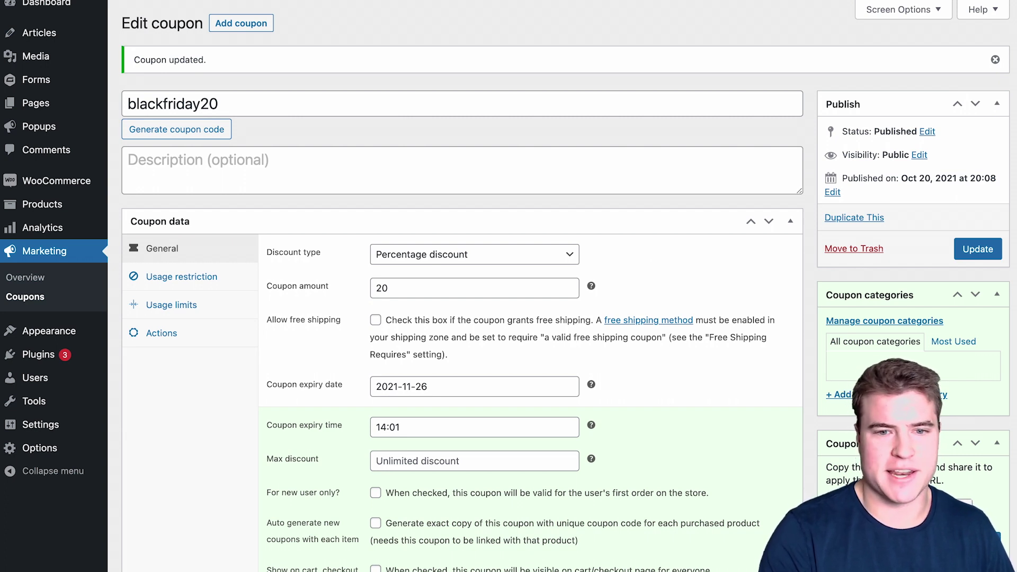
Change blackfriday20's expiry to 20 October 2021 at 20:11 and update the coupon.
{"action": "left_click", "coordinate": [458, 383]}
{"action": "left_click", "coordinate": [383, 411]}
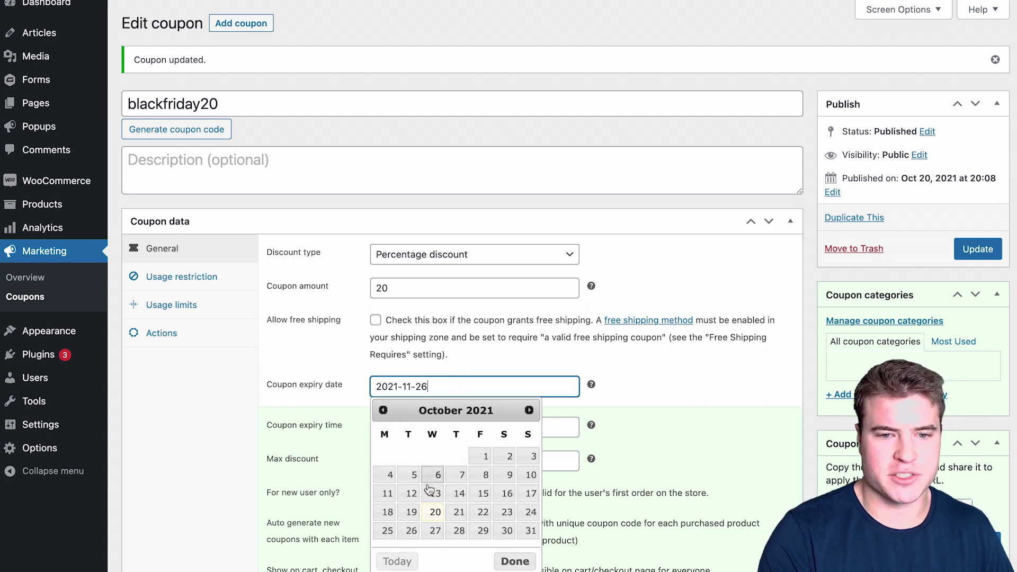
{"action": "left_click", "coordinate": [437, 512]}
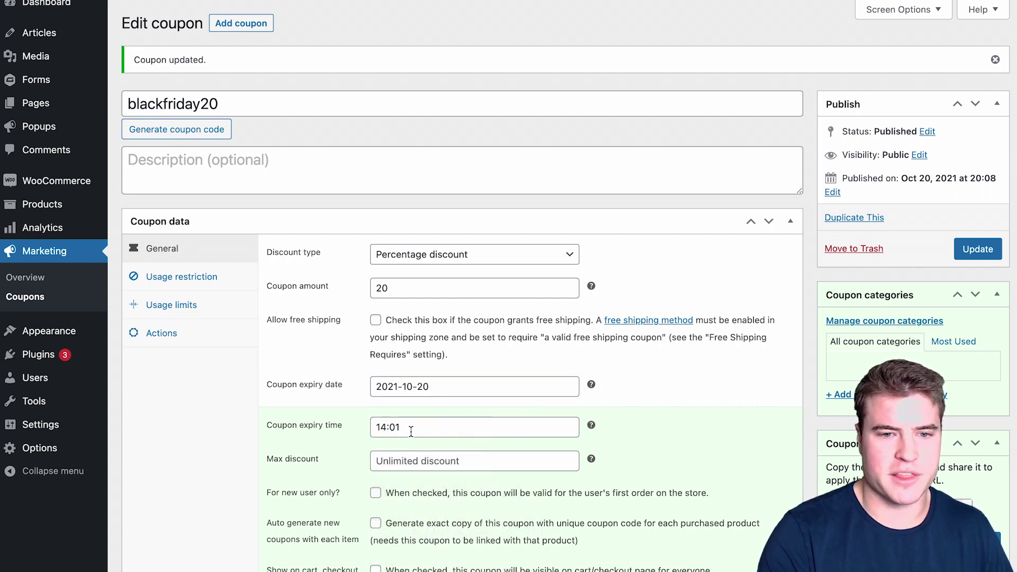
{"action": "left_click", "coordinate": [411, 431]}
{"action": "left_click_drag", "start_coordinate": [487, 494], "coordinate": [528, 493]}
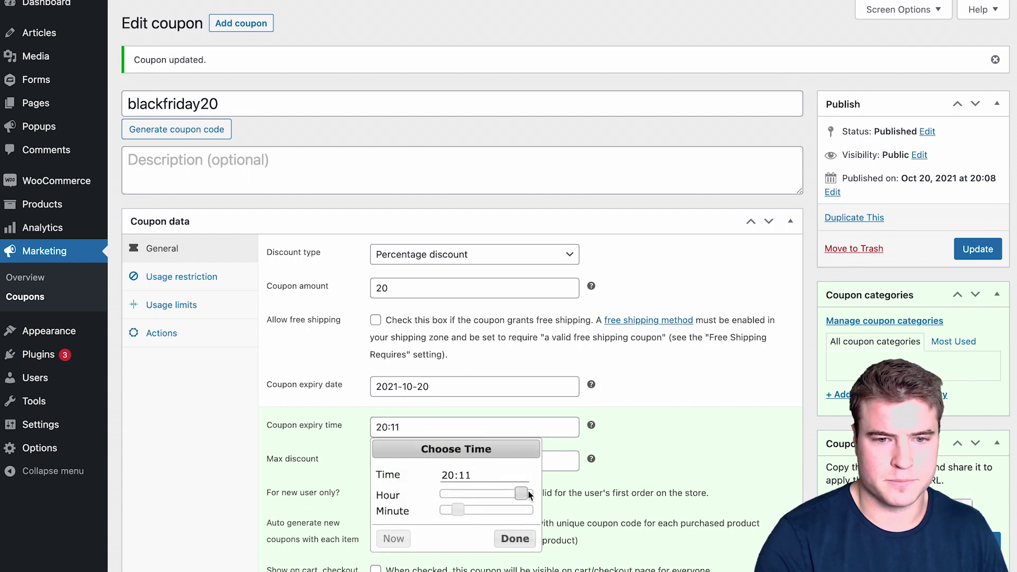
{"action": "left_click", "coordinate": [662, 390]}
{"action": "left_click", "coordinate": [978, 249]}
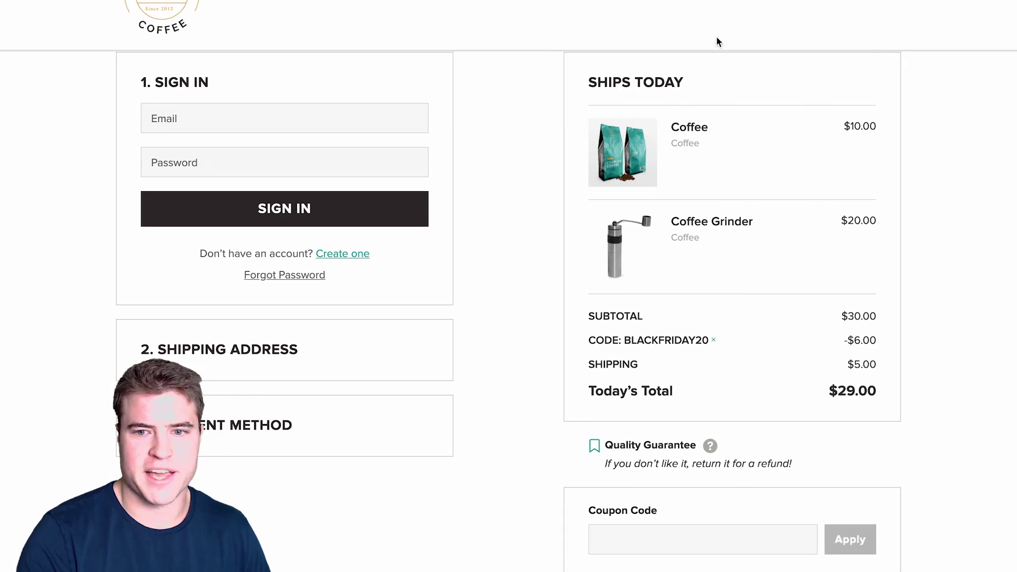
Review the checkout discount and total rows, then check the cart-issues notice after 20:11.
{"action": "left_click_drag", "start_coordinate": [879, 344], "coordinate": [806, 341]}
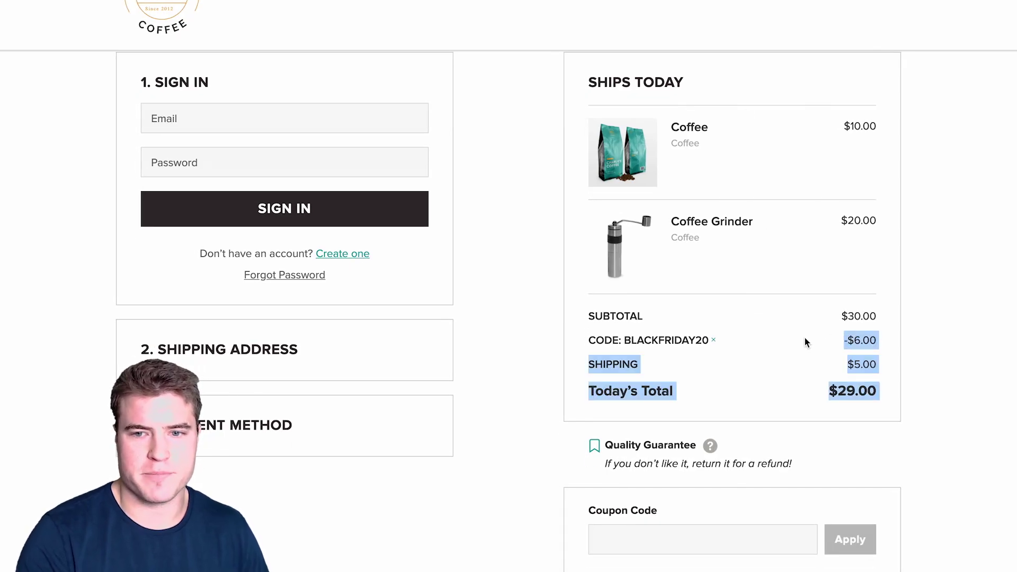
{"action": "left_click", "coordinate": [759, 350]}
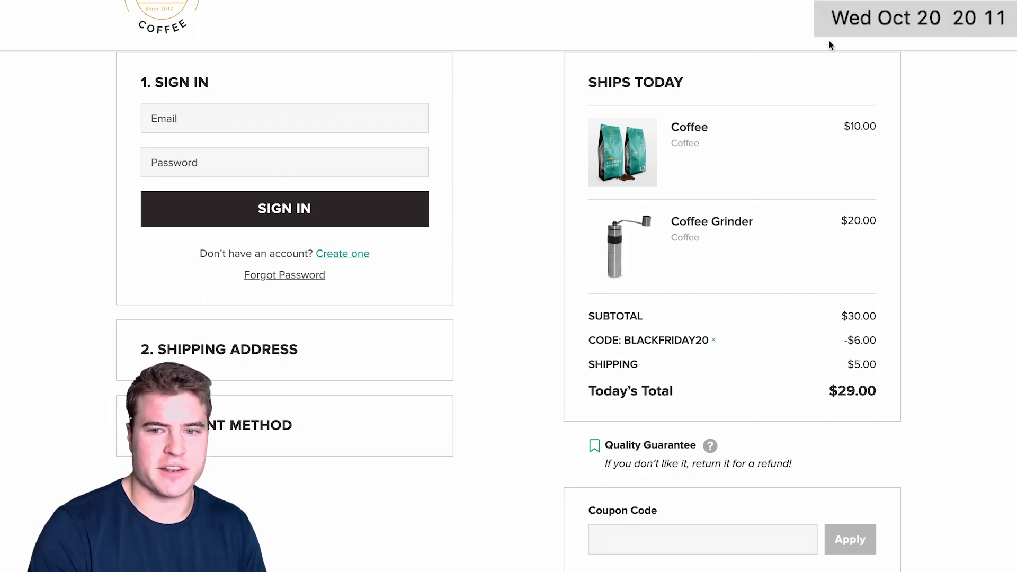
{"action": "scroll", "coordinate": [499, 94], "scroll_direction": "up", "scroll_amount": 2}
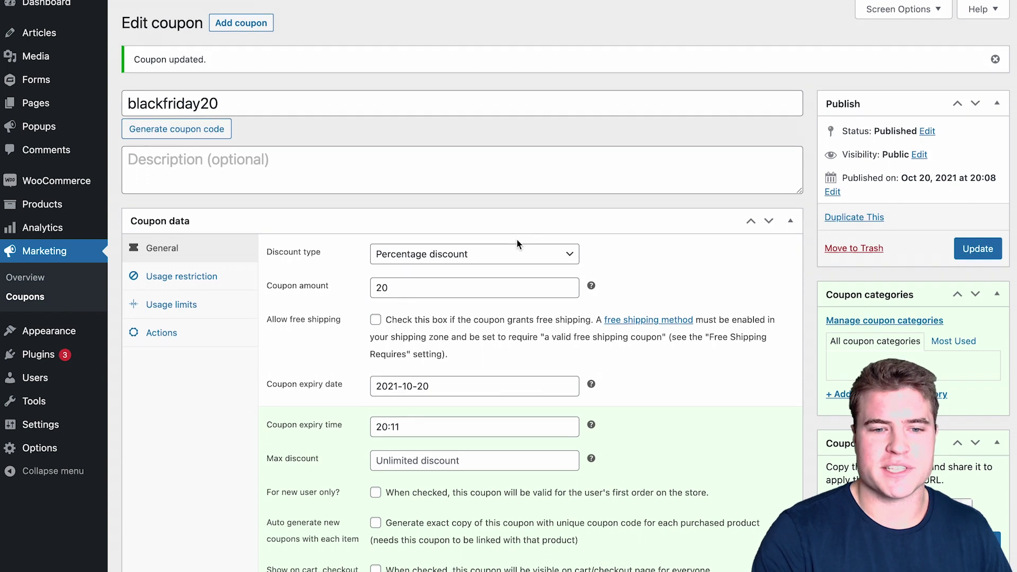
{"action": "scroll", "coordinate": [516, 240], "scroll_direction": "down", "scroll_amount": 1}
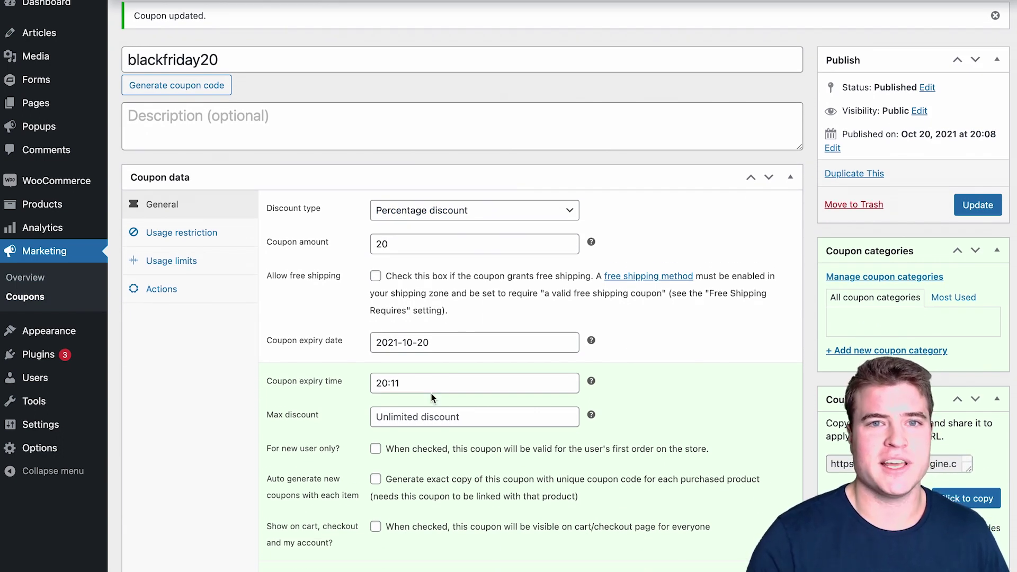
Open Settings › General in a new tab and switch to it.
{"action": "mouse_move", "coordinate": [83, 431]}
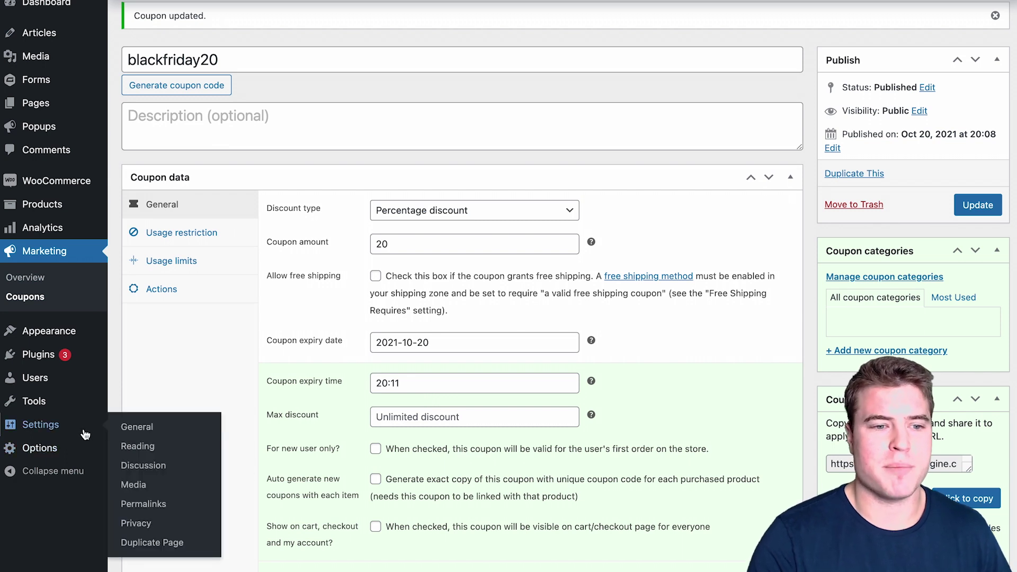
{"action": "right_click", "coordinate": [136, 435]}
{"action": "left_click", "coordinate": [139, 440]}
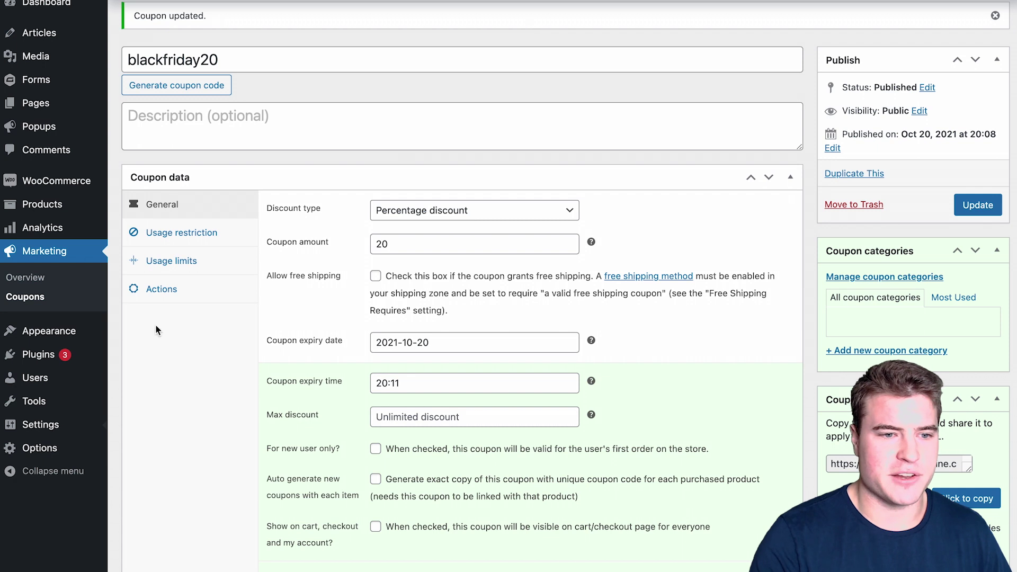
{"action": "key", "text": "ctrl+Tab"}
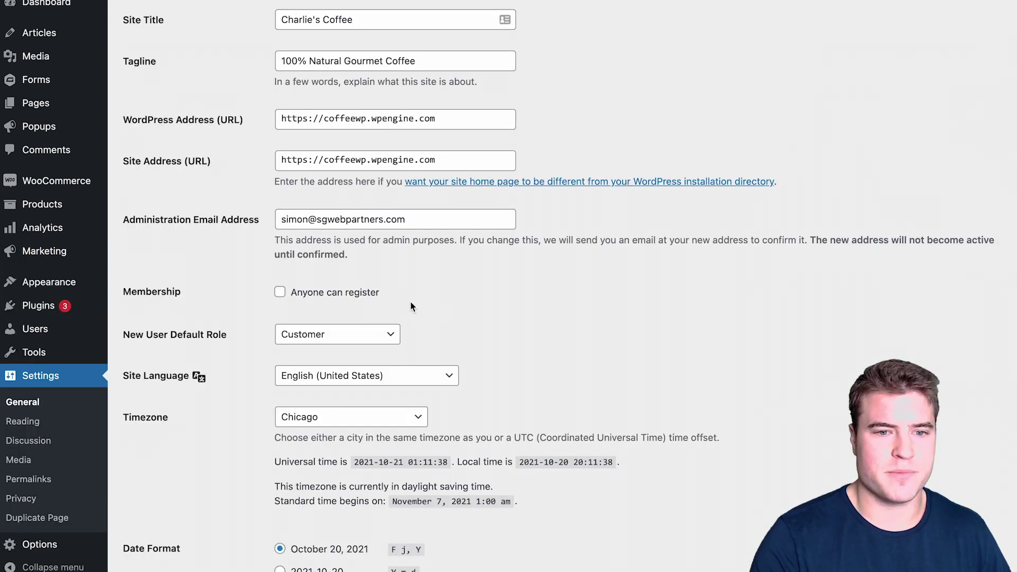
{"action": "scroll", "coordinate": [410, 301], "scroll_direction": "down", "scroll_amount": 5}
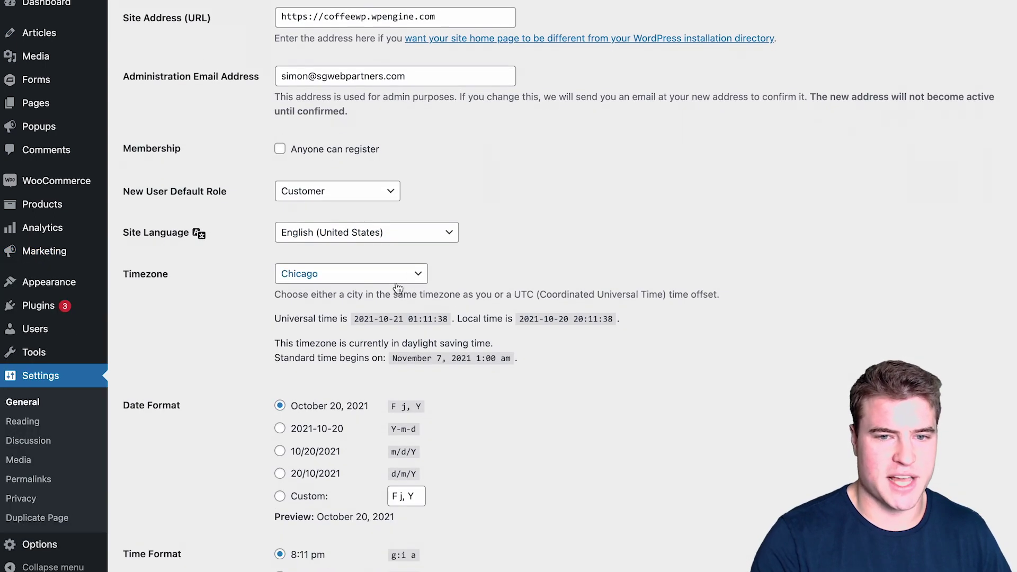
Inspect the Timezone dropdown and leave the site timezone set to Chicago.
{"action": "left_click", "coordinate": [398, 282]}
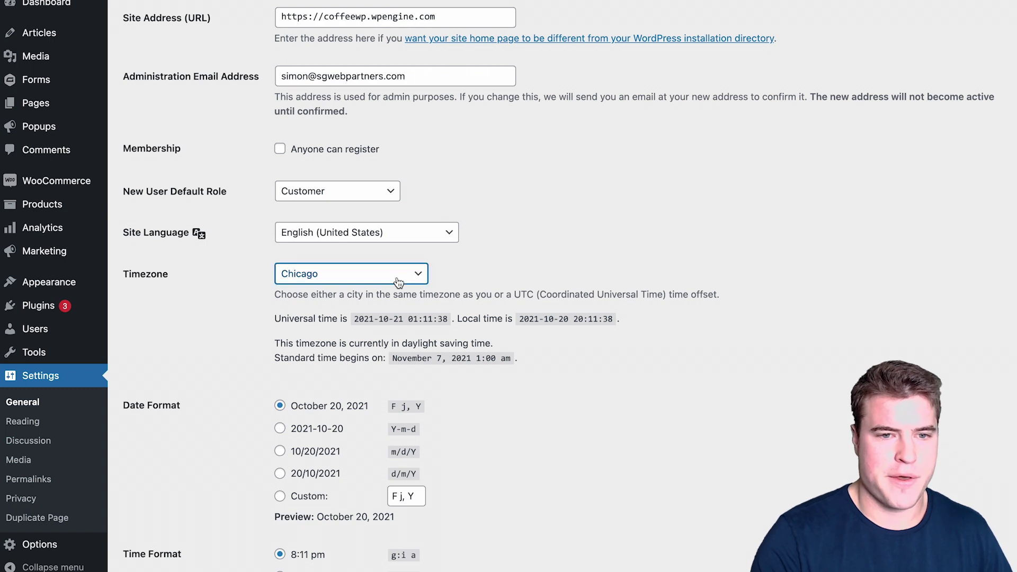
{"action": "scroll", "coordinate": [401, 403], "scroll_direction": "down", "scroll_amount": 20}
{"action": "scroll", "coordinate": [400, 401], "scroll_direction": "down", "scroll_amount": 20}
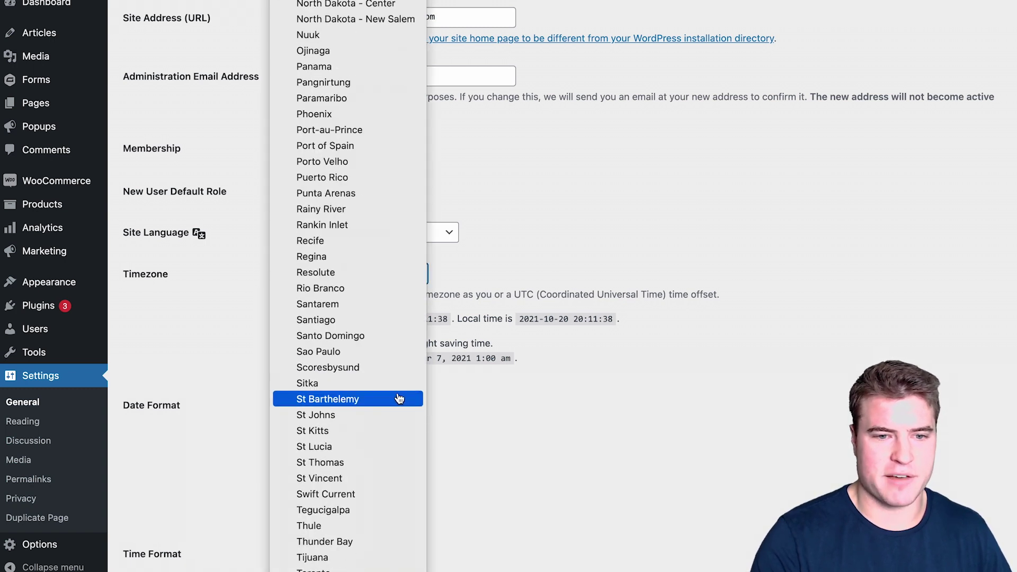
{"action": "scroll", "coordinate": [347, 286], "scroll_direction": "down", "scroll_amount": 20}
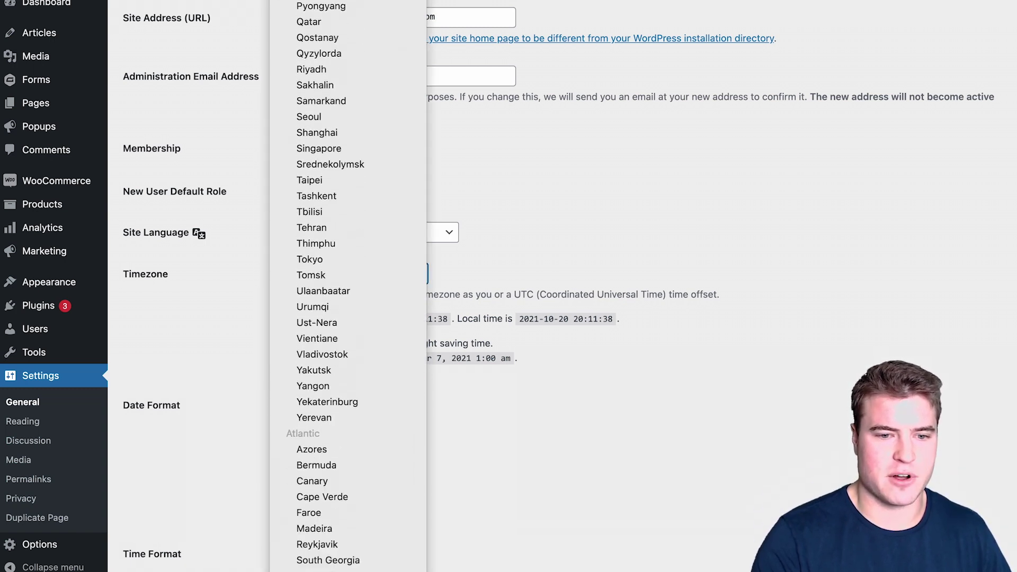
{"action": "left_click", "coordinate": [579, 526]}
{"action": "left_click", "coordinate": [520, 263]}
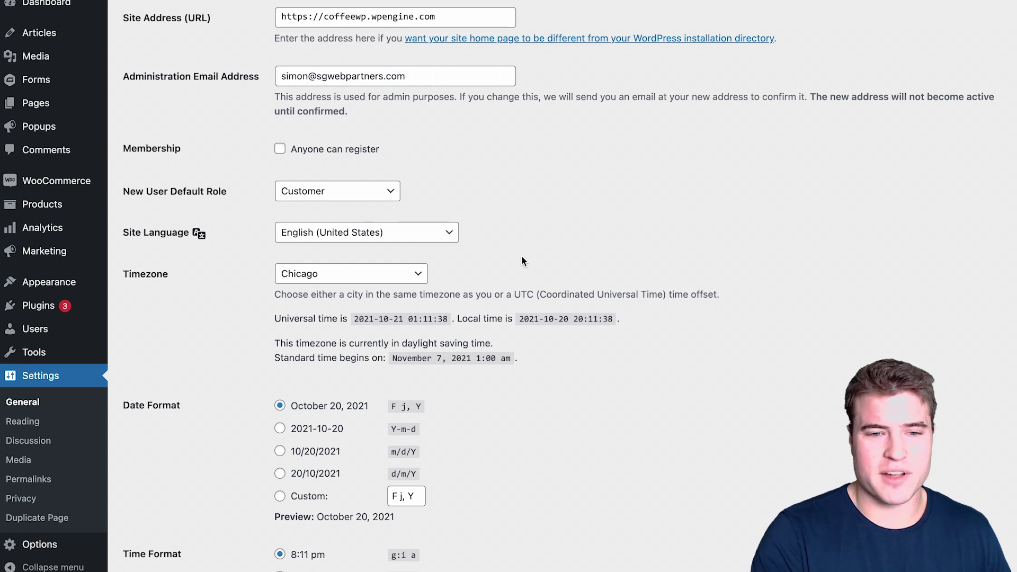
{"action": "left_click", "coordinate": [422, 274]}
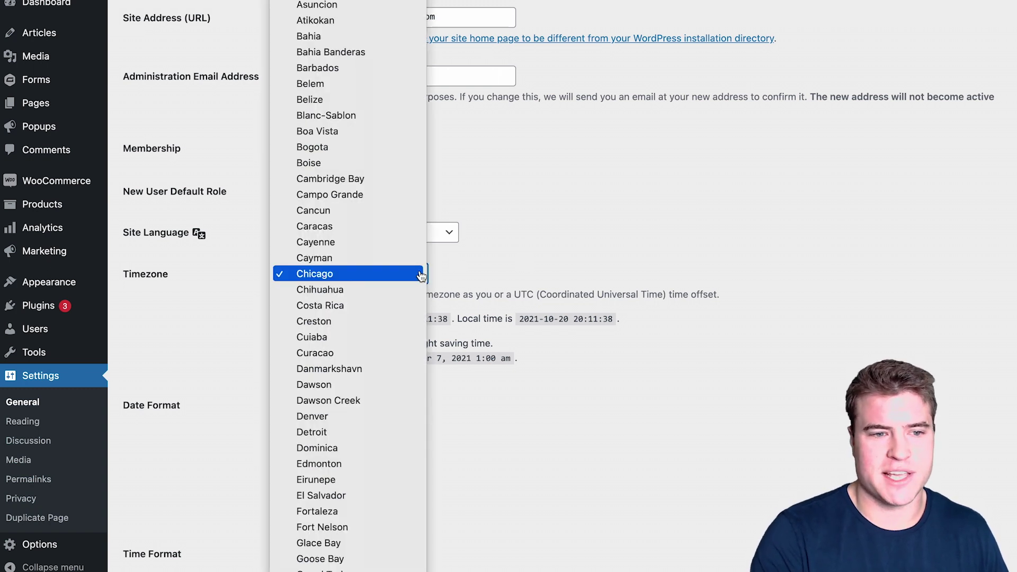
{"action": "left_click", "coordinate": [421, 274]}
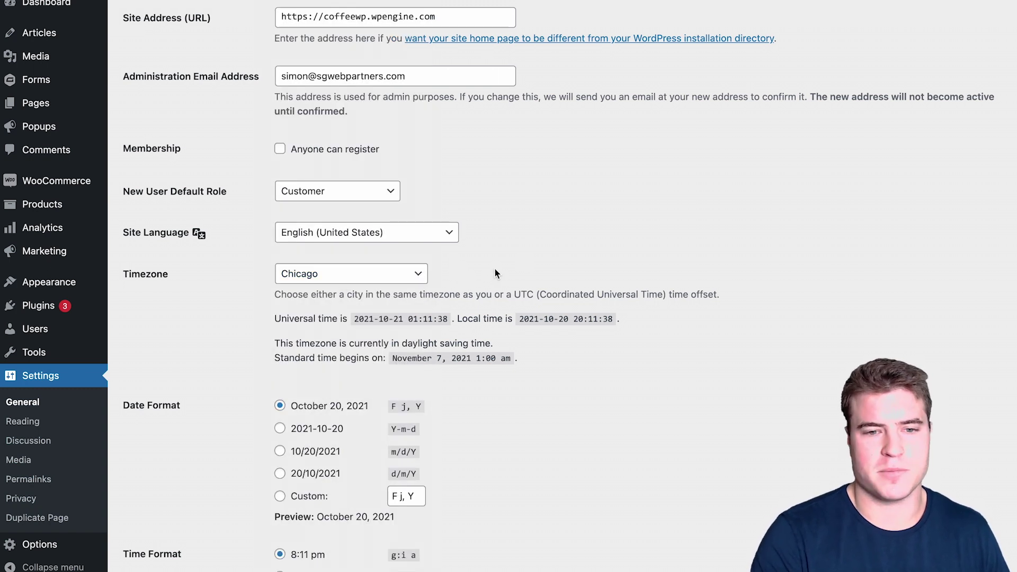